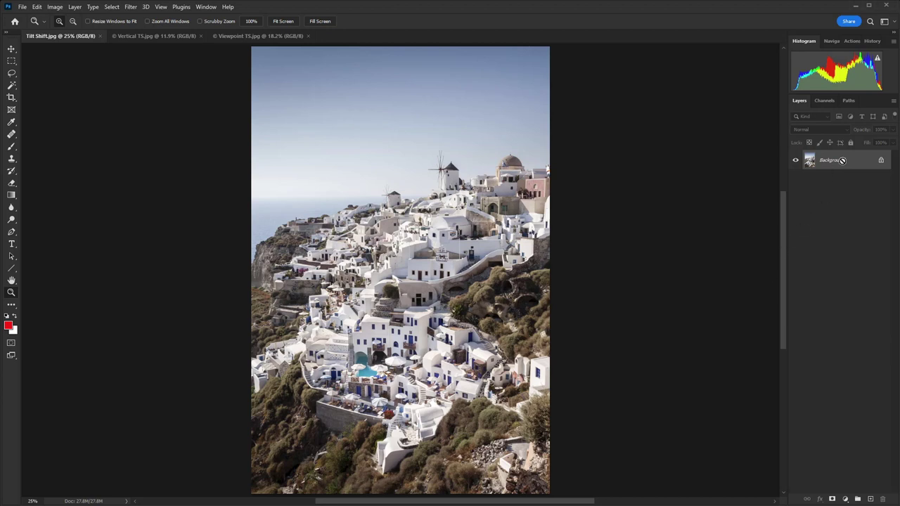
Duplicate the Background layer with Ctrl+J to create Layer 1 for blurring
{"action": "key", "text": "ctrl+j"}
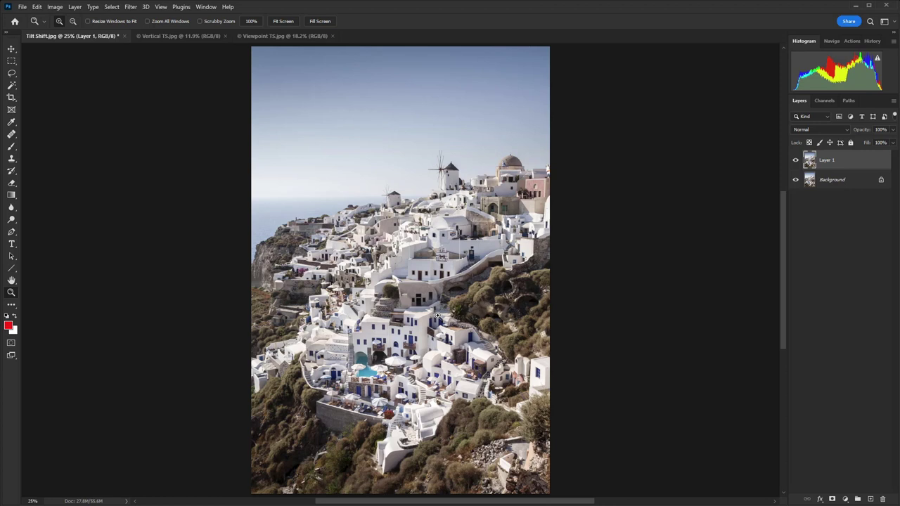
{"action": "left_click", "coordinate": [130, 8]}
Apply the Tilt-Shift blur to Layer 1 and move its sharp band down over the lower village
{"action": "mouse_move", "coordinate": [161, 137]}
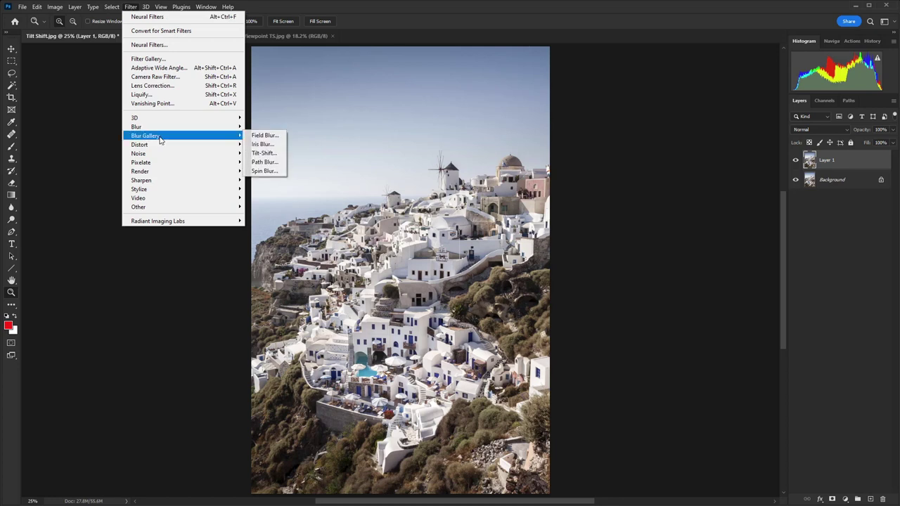
{"action": "left_click", "coordinate": [268, 152]}
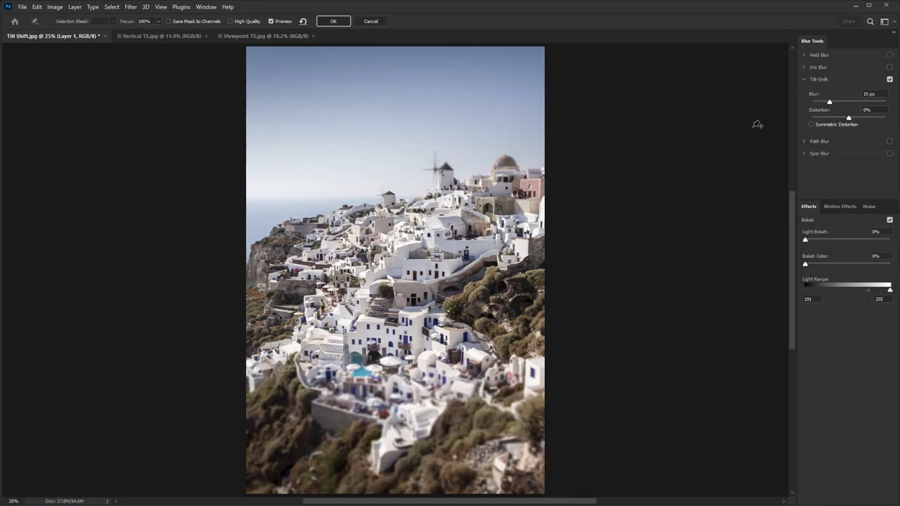
{"action": "mouse_move", "coordinate": [386, 294]}
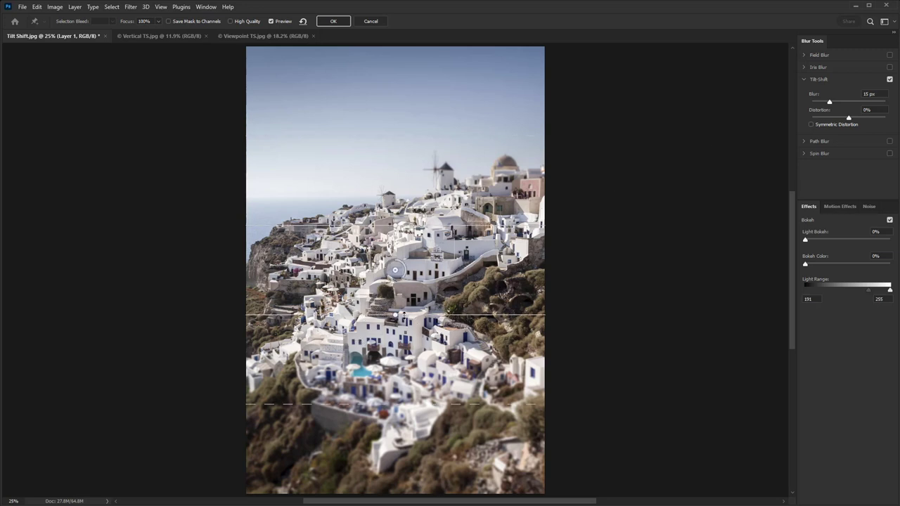
{"action": "left_click_drag", "start_coordinate": [394, 271], "coordinate": [388, 350]}
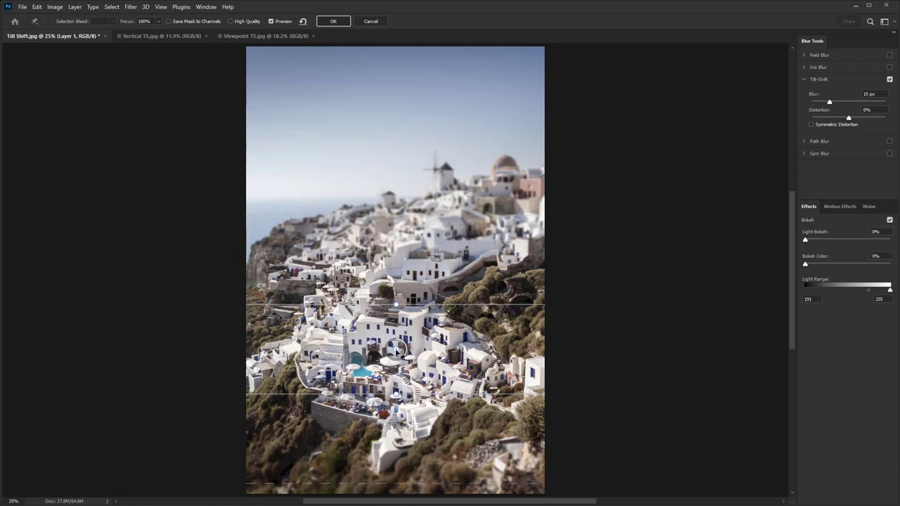
{"action": "left_click_drag", "start_coordinate": [396, 350], "coordinate": [396, 358]}
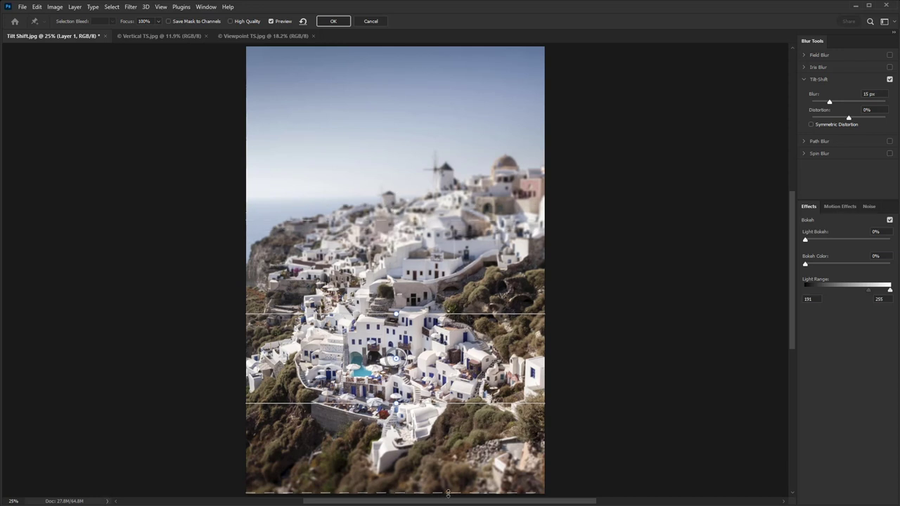
{"action": "left_click_drag", "start_coordinate": [447, 494], "coordinate": [453, 482]}
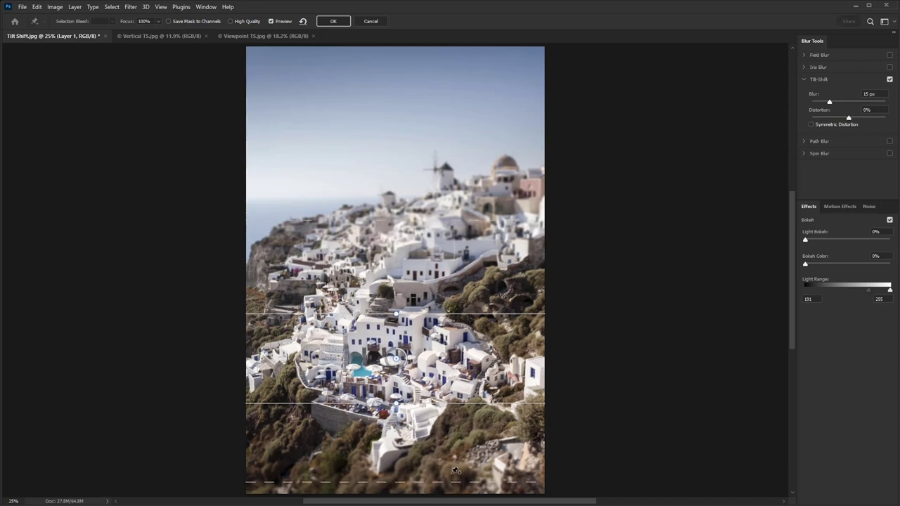
Rotate the focus band diagonally to about -43°, widen it downward, and raise blur to 30 px
{"action": "left_click_drag", "start_coordinate": [454, 404], "coordinate": [456, 416]}
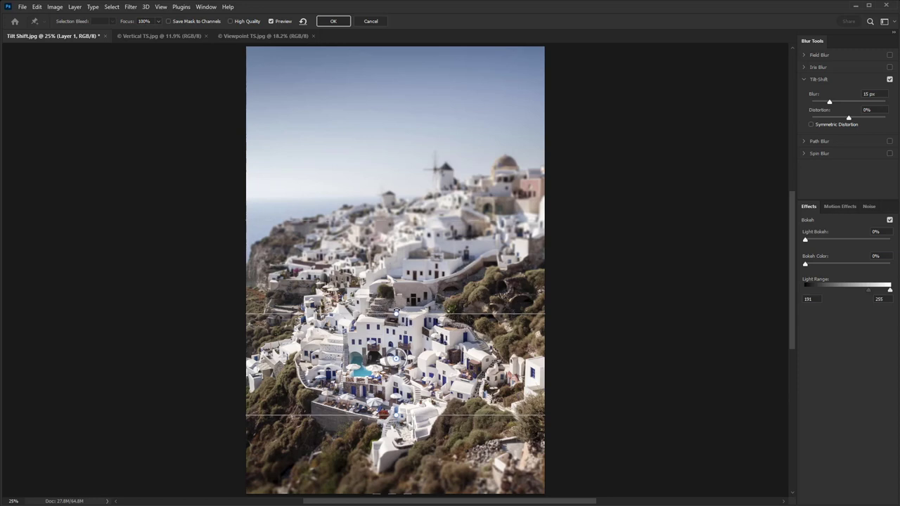
{"action": "mouse_move", "coordinate": [396, 310]}
{"action": "left_mouse_down"}
{"action": "mouse_move", "coordinate": [427, 325]}
{"action": "mouse_move", "coordinate": [397, 304]}
{"action": "mouse_move", "coordinate": [406, 311]}
{"action": "left_mouse_up"}
{"action": "left_click_drag", "start_coordinate": [396, 357], "coordinate": [396, 366]}
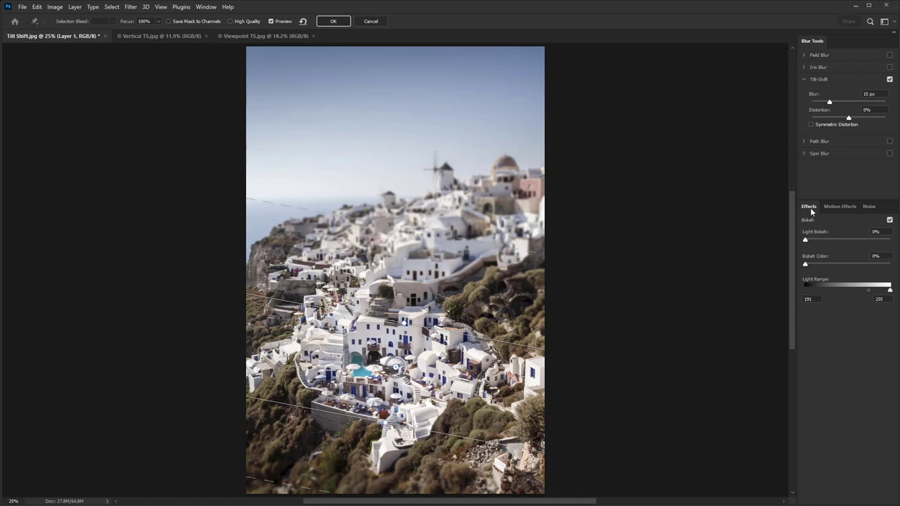
{"action": "mouse_move", "coordinate": [805, 240]}
{"action": "left_mouse_down"}
{"action": "mouse_move", "coordinate": [813, 244]}
{"action": "mouse_move", "coordinate": [787, 243]}
{"action": "left_mouse_up"}
{"action": "left_click_drag", "start_coordinate": [829, 102], "coordinate": [837, 104]}
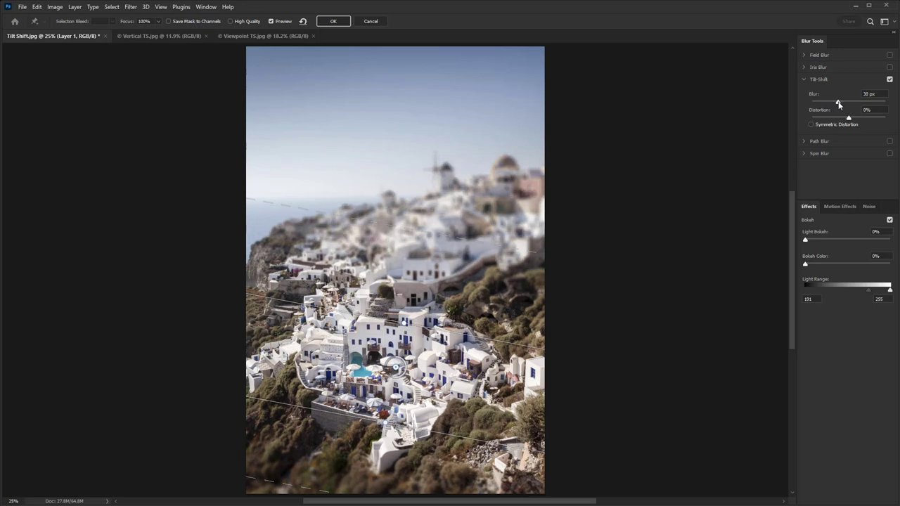
Set the tilt-shift blur to 32 px, narrow the band from below, and apply at High Quality
{"action": "left_click_drag", "start_coordinate": [838, 104], "coordinate": [840, 105]}
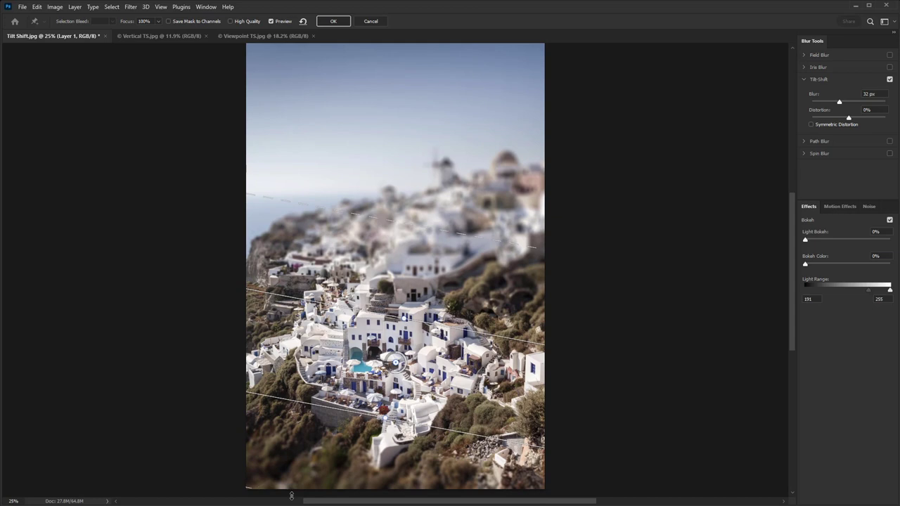
{"action": "left_click_drag", "start_coordinate": [351, 411], "coordinate": [355, 404]}
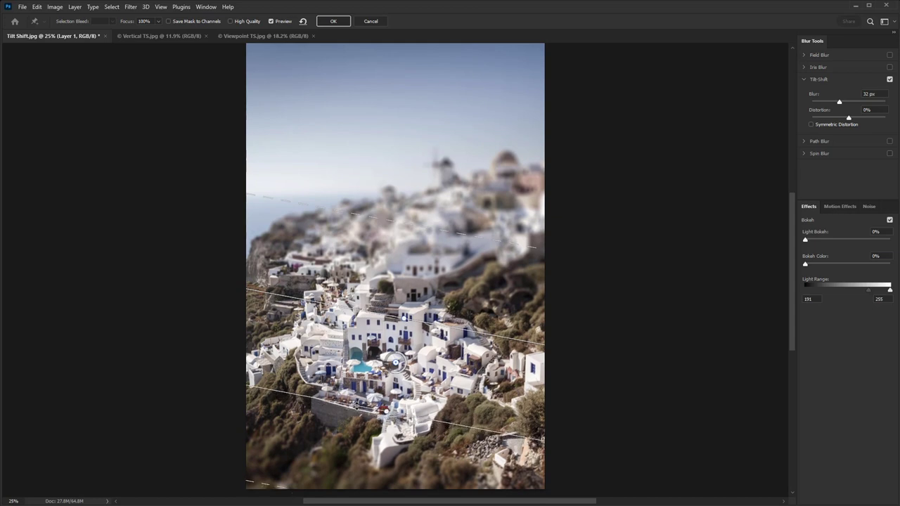
{"action": "left_click", "coordinate": [230, 21]}
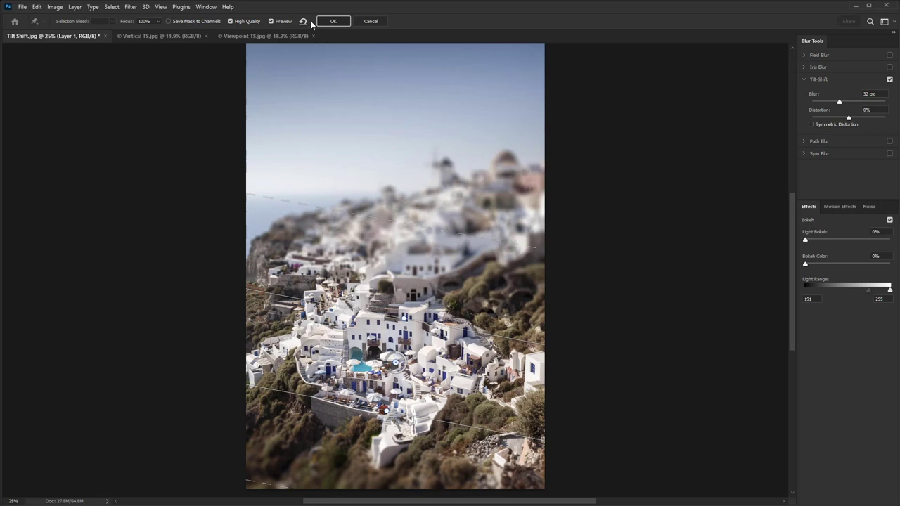
{"action": "left_click", "coordinate": [337, 23]}
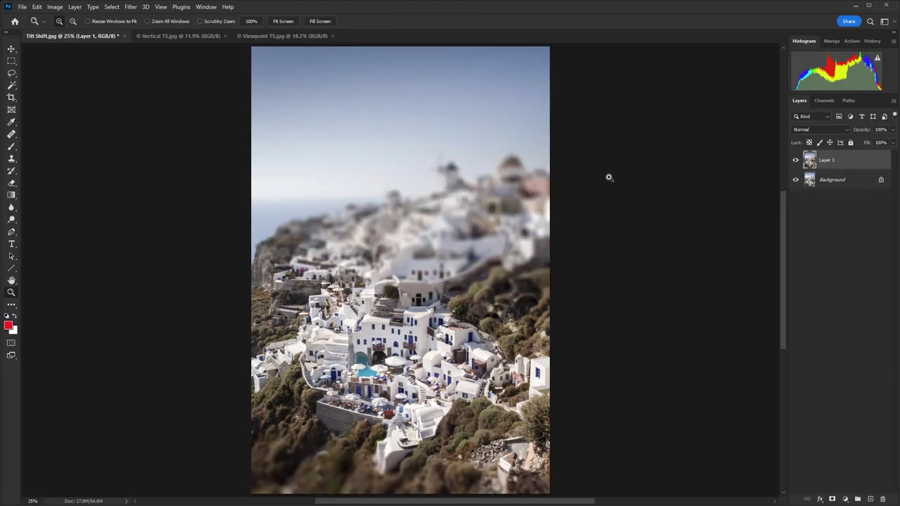
Add a Hue/Saturation adjustment layer with Master saturation +40, comparing before and after
{"action": "left_click", "coordinate": [797, 161]}
{"action": "left_click", "coordinate": [796, 160]}
{"action": "left_click", "coordinate": [847, 498]}
{"action": "left_click", "coordinate": [861, 408]}
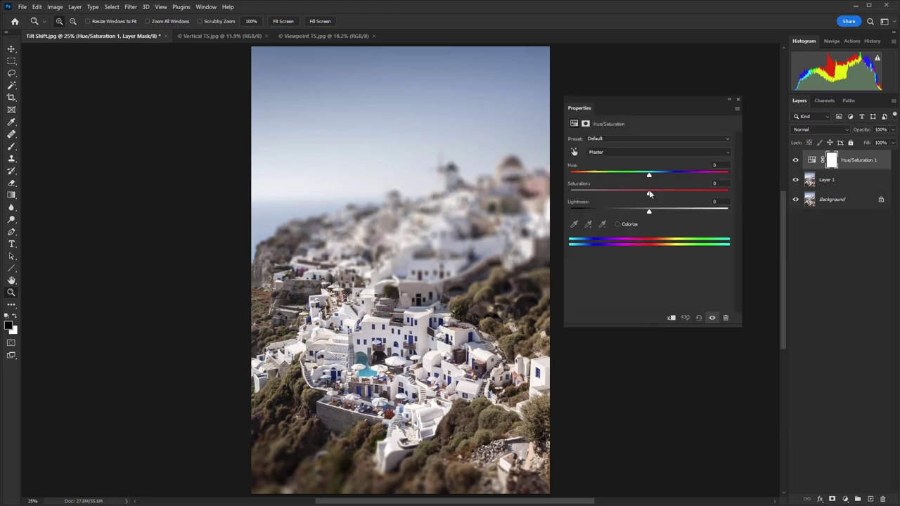
{"action": "left_click_drag", "start_coordinate": [649, 194], "coordinate": [679, 195]}
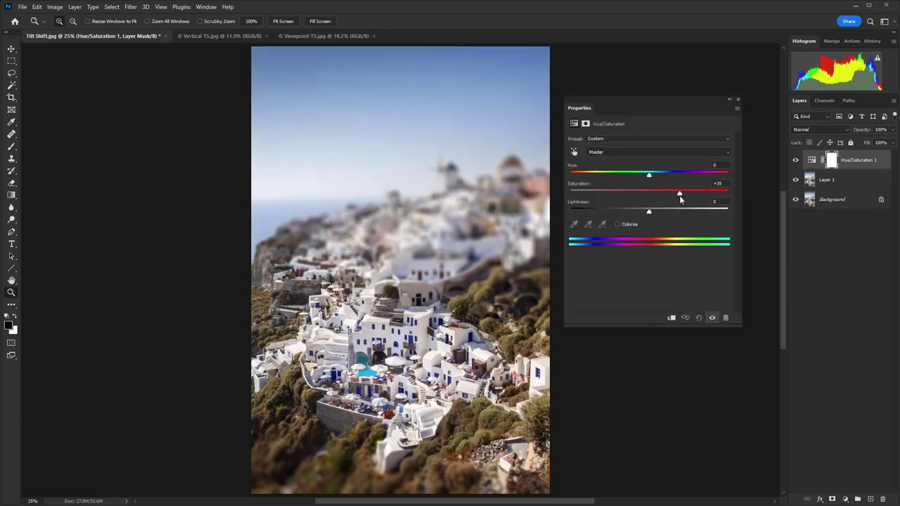
{"action": "left_click_drag", "start_coordinate": [679, 195], "coordinate": [682, 197]}
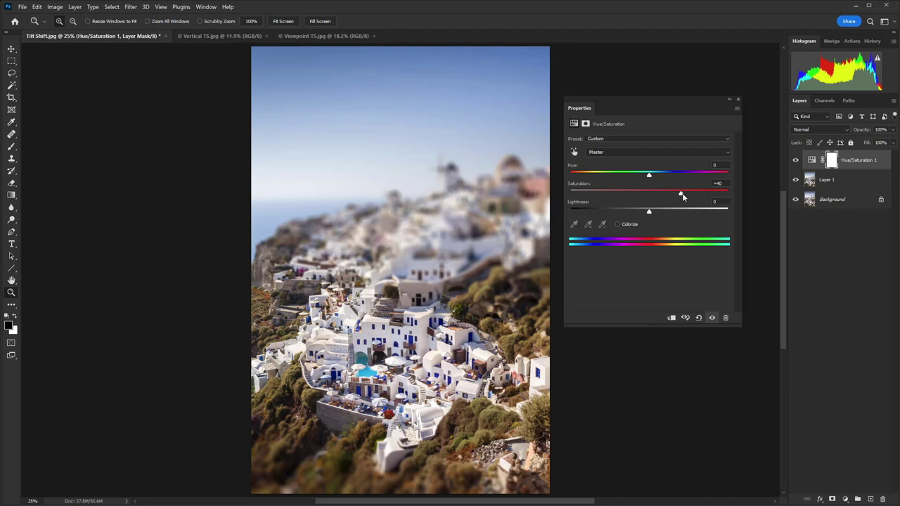
{"action": "left_click", "coordinate": [711, 317]}
{"action": "left_click", "coordinate": [711, 318]}
In Hue/Saturation, raise the Yellows saturation to +14 and the Blues saturation to +11
{"action": "left_click", "coordinate": [663, 154]}
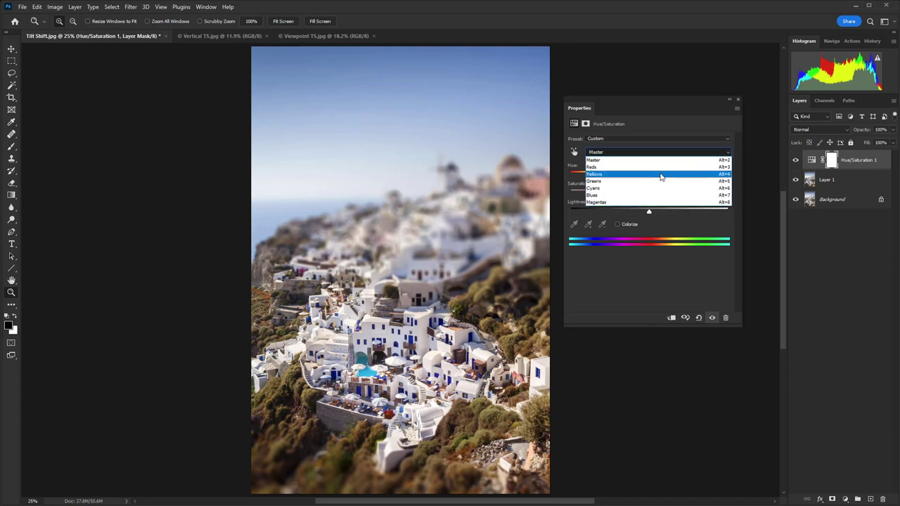
{"action": "left_click", "coordinate": [661, 174]}
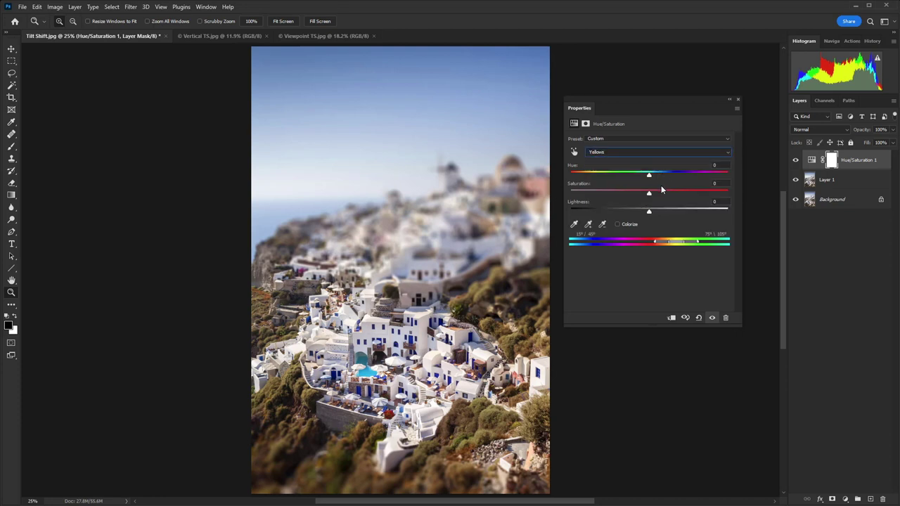
{"action": "left_click_drag", "start_coordinate": [650, 194], "coordinate": [661, 197]}
{"action": "left_click", "coordinate": [696, 152]}
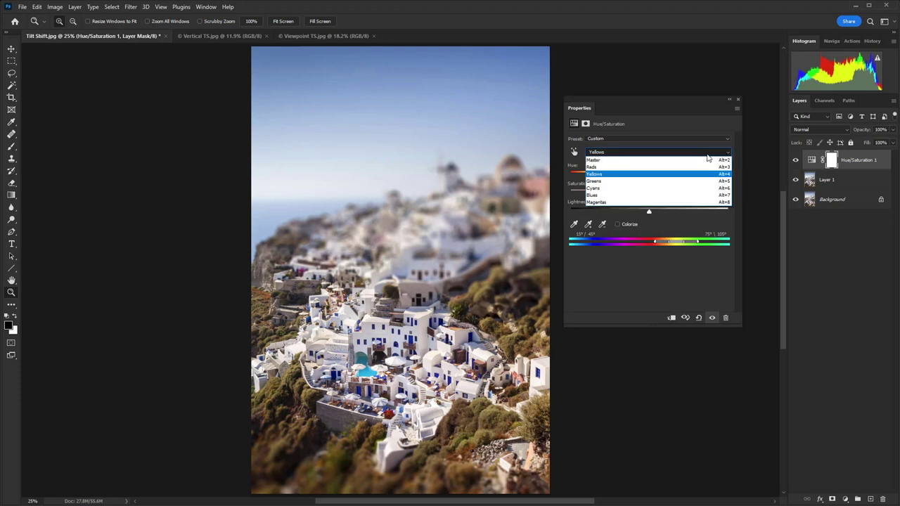
{"action": "left_click", "coordinate": [695, 196]}
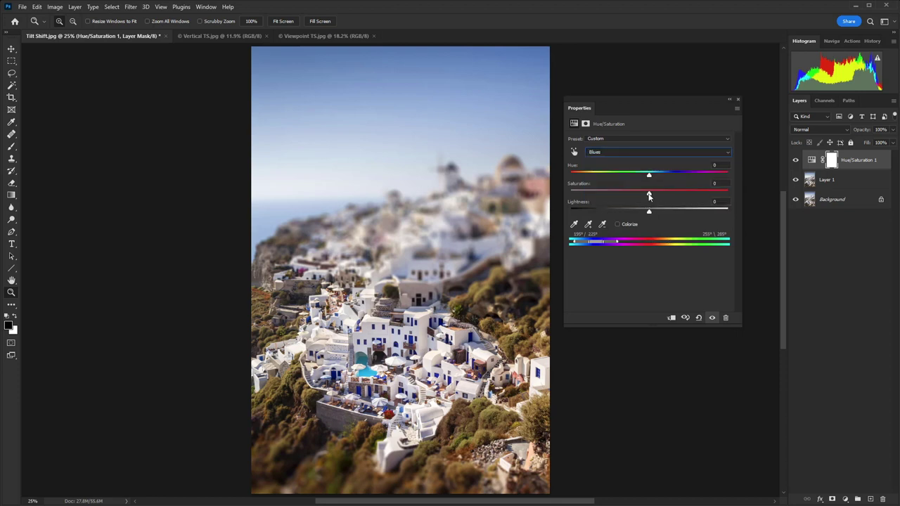
{"action": "left_click_drag", "start_coordinate": [649, 197], "coordinate": [657, 197]}
Toggle the Hue/Saturation 1 layer off and back on to compare before and after
{"action": "left_click", "coordinate": [796, 160]}
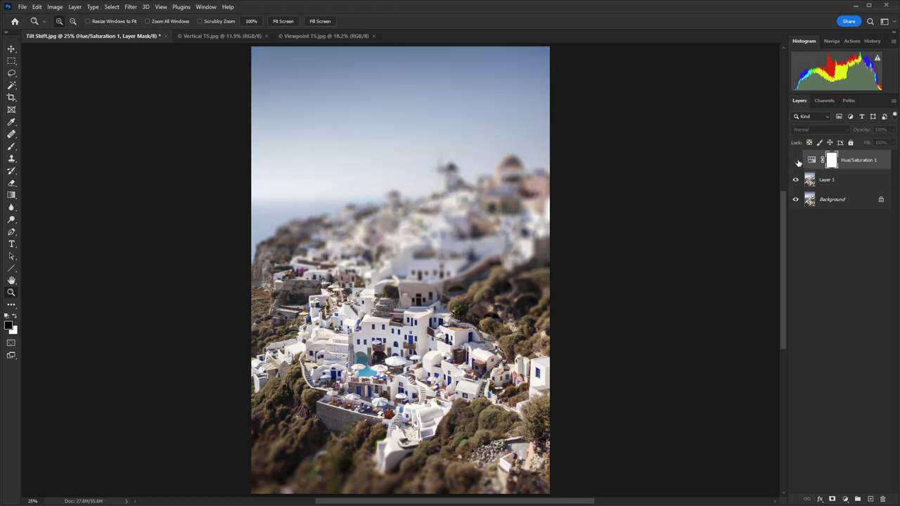
{"action": "left_click", "coordinate": [797, 161]}
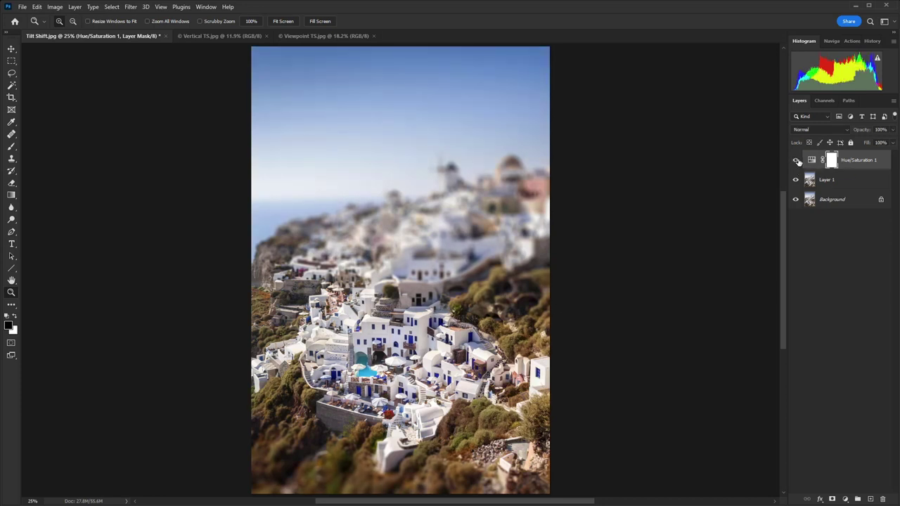